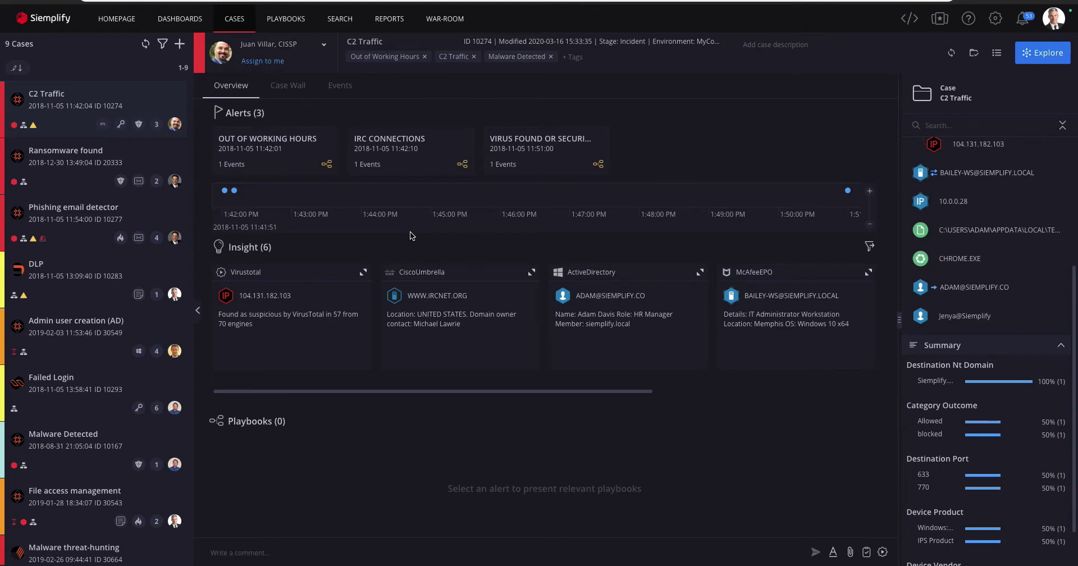
Step: Open the playbooks page and add a new folder to the playbook list
{"action": "left_click", "coordinate": [283, 23]}
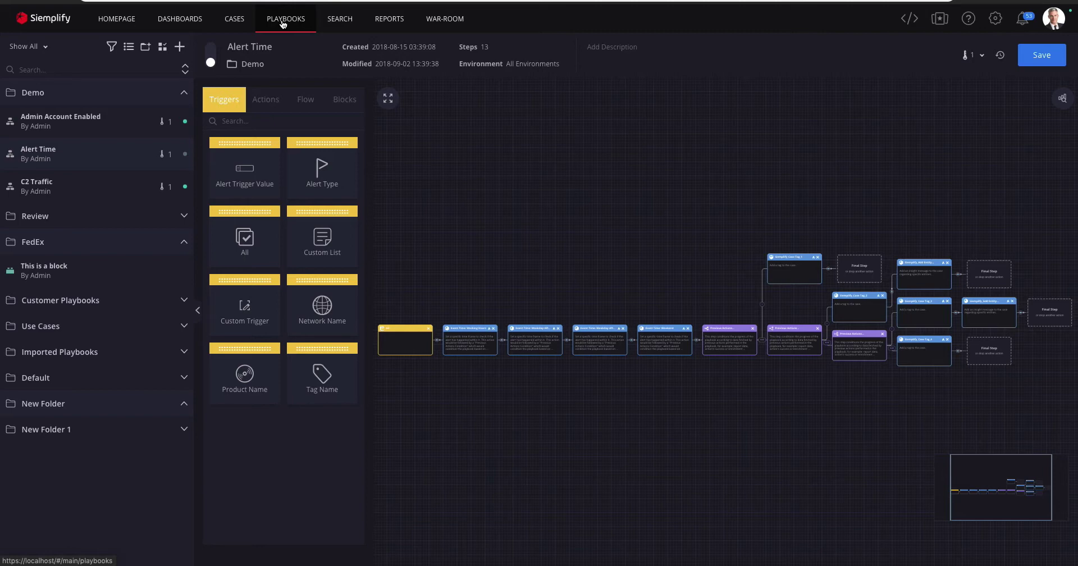
{"action": "left_click", "coordinate": [129, 47]}
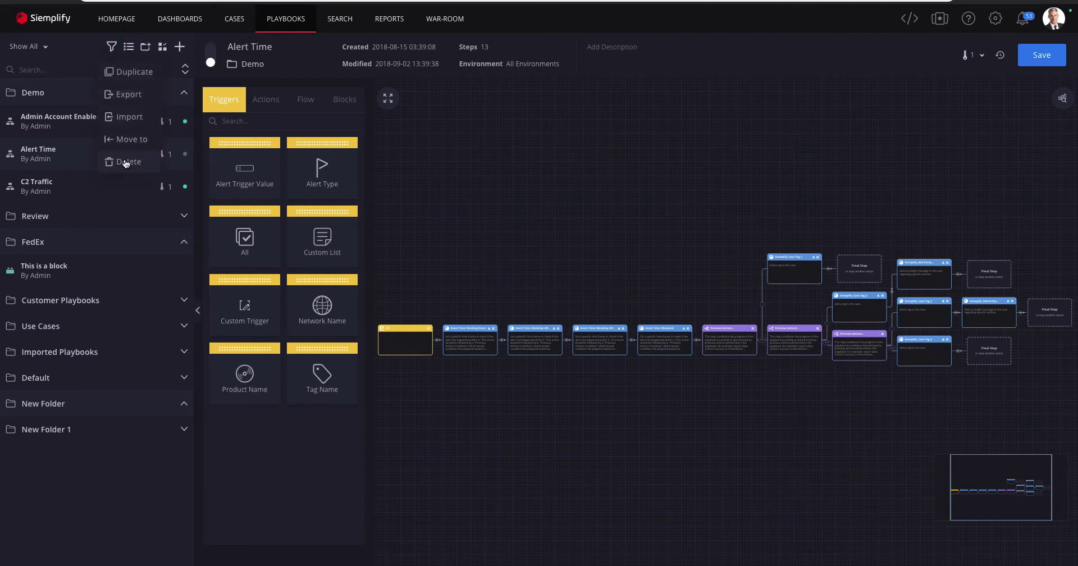
{"action": "left_click", "coordinate": [128, 49]}
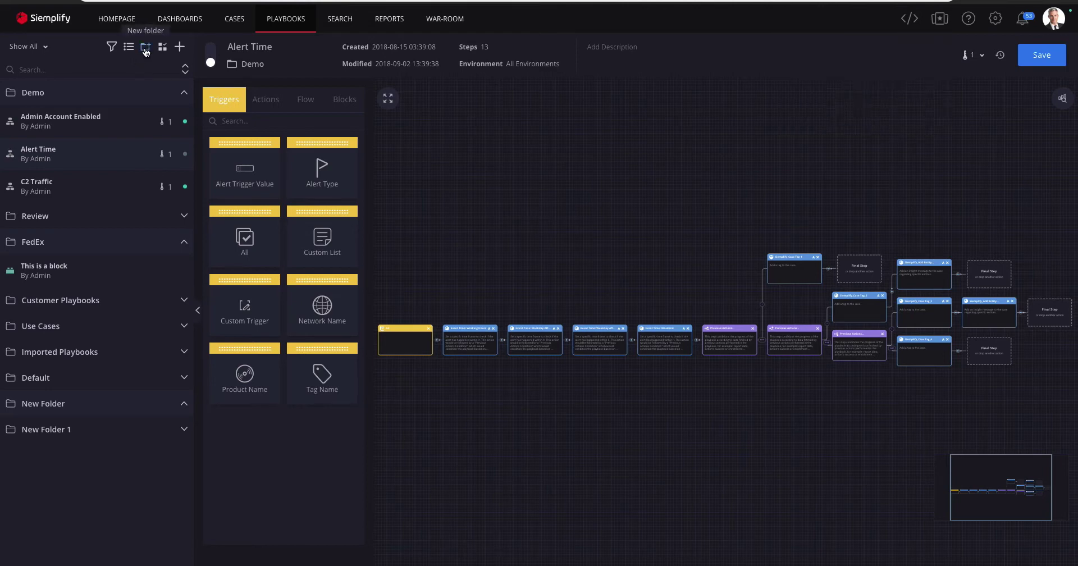
{"action": "left_click", "coordinate": [146, 49]}
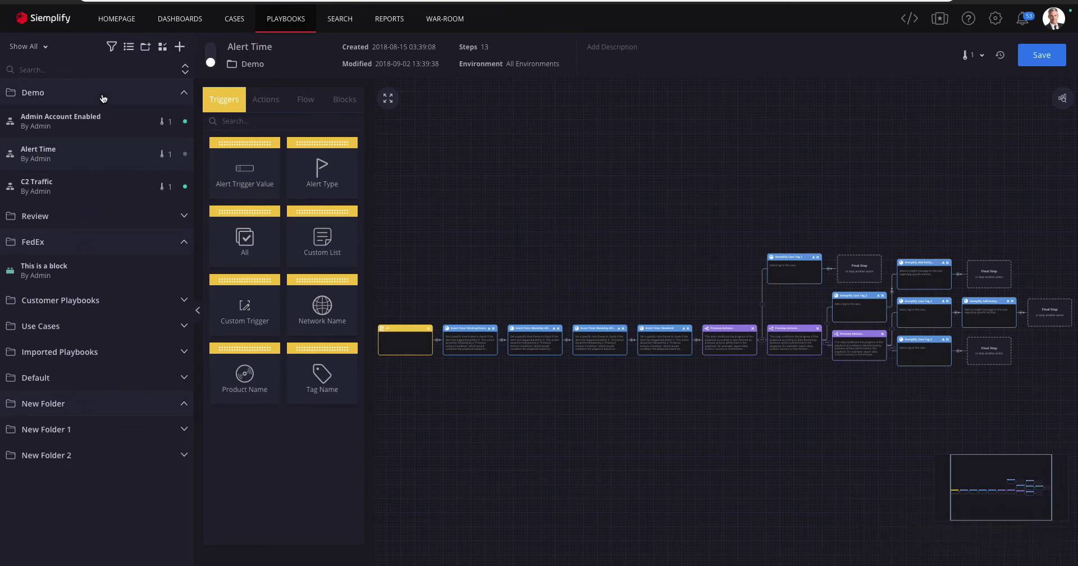
{"action": "left_click", "coordinate": [128, 48]}
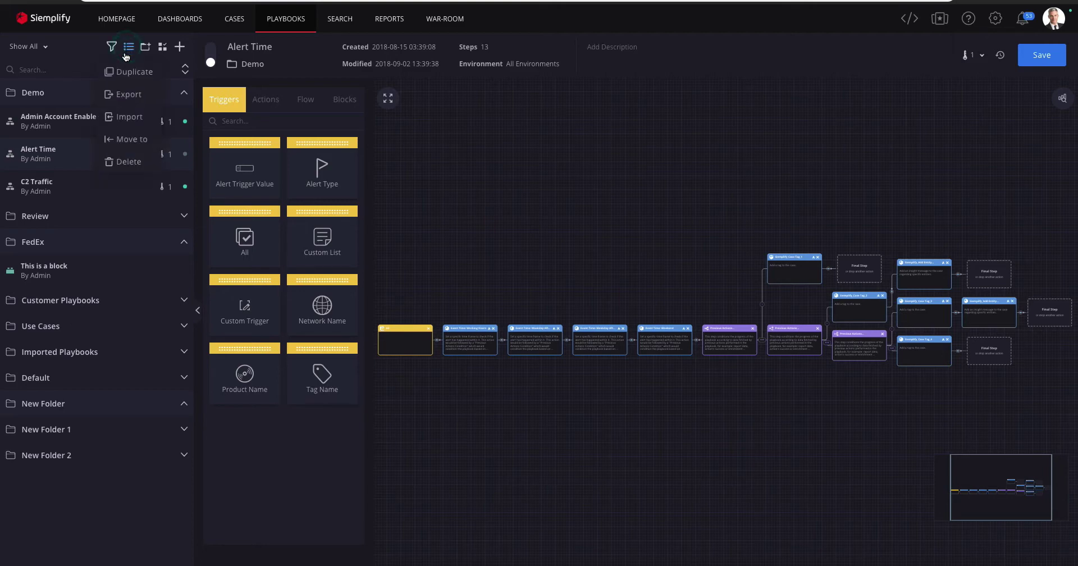
{"action": "left_click", "coordinate": [130, 141]}
{"action": "left_click", "coordinate": [576, 279]}
{"action": "left_click", "coordinate": [571, 270]}
{"action": "left_click", "coordinate": [569, 336]}
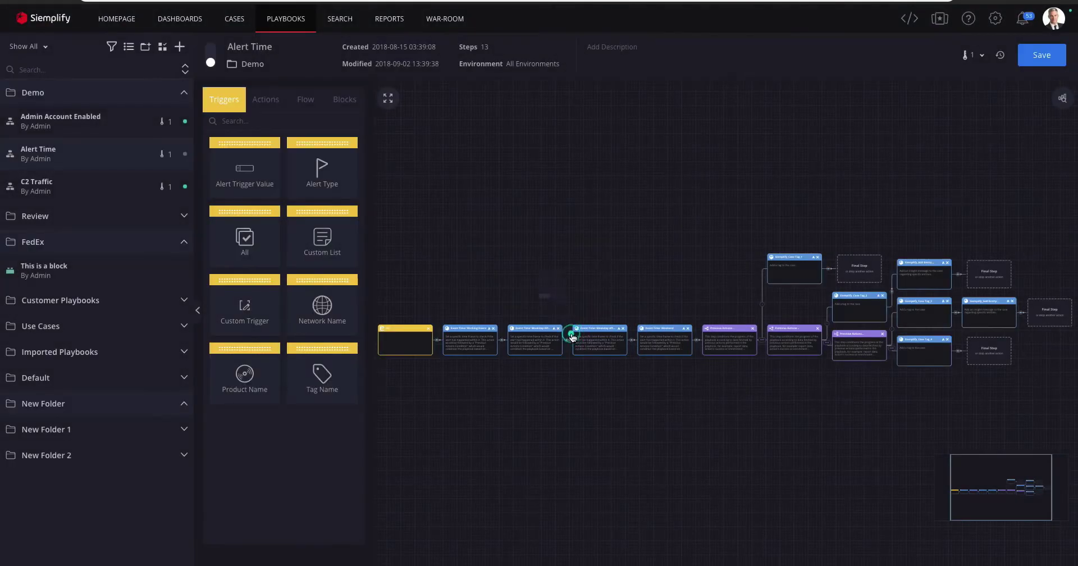
Step: Check the priority options offered in the playbook filters and leave without applying a filter
{"action": "left_click", "coordinate": [112, 47]}
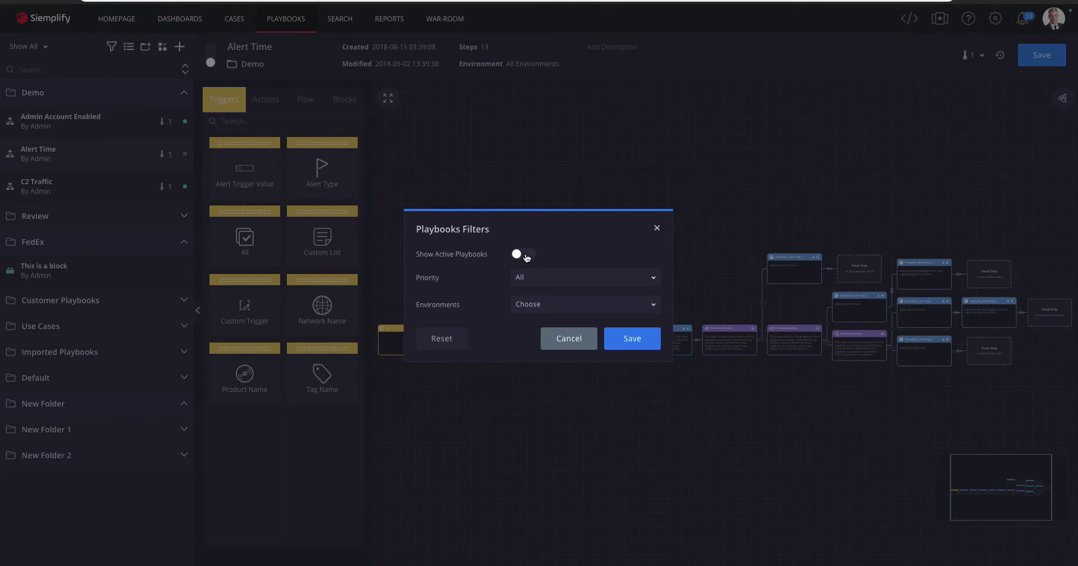
{"action": "left_click", "coordinate": [557, 277]}
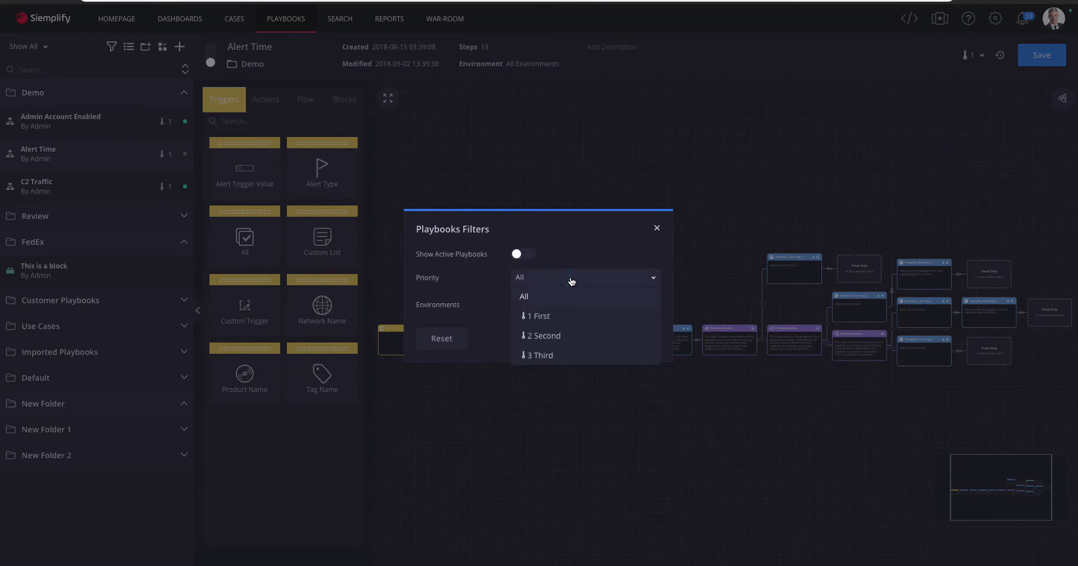
{"action": "left_click", "coordinate": [571, 280]}
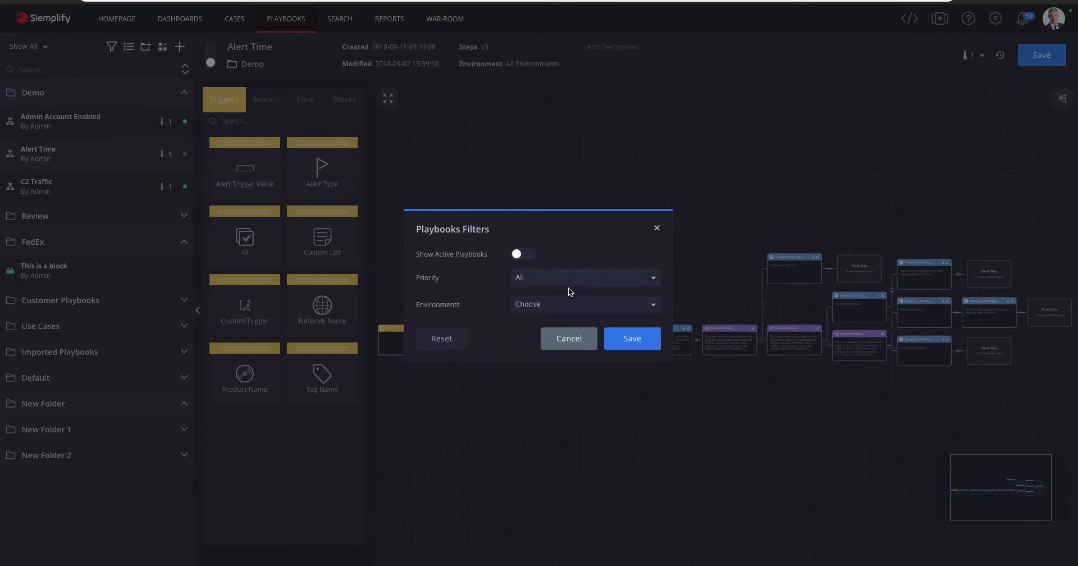
{"action": "left_click", "coordinate": [569, 337]}
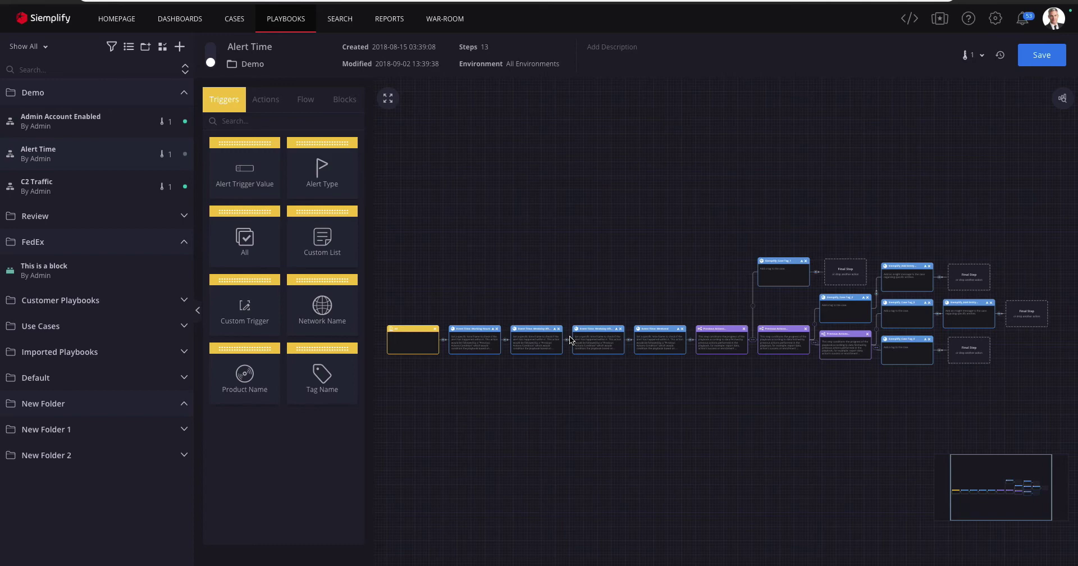
Step: Import a playbook file from Downloads and check the contents of the Imported Playbooks folder
{"action": "left_click", "coordinate": [129, 51]}
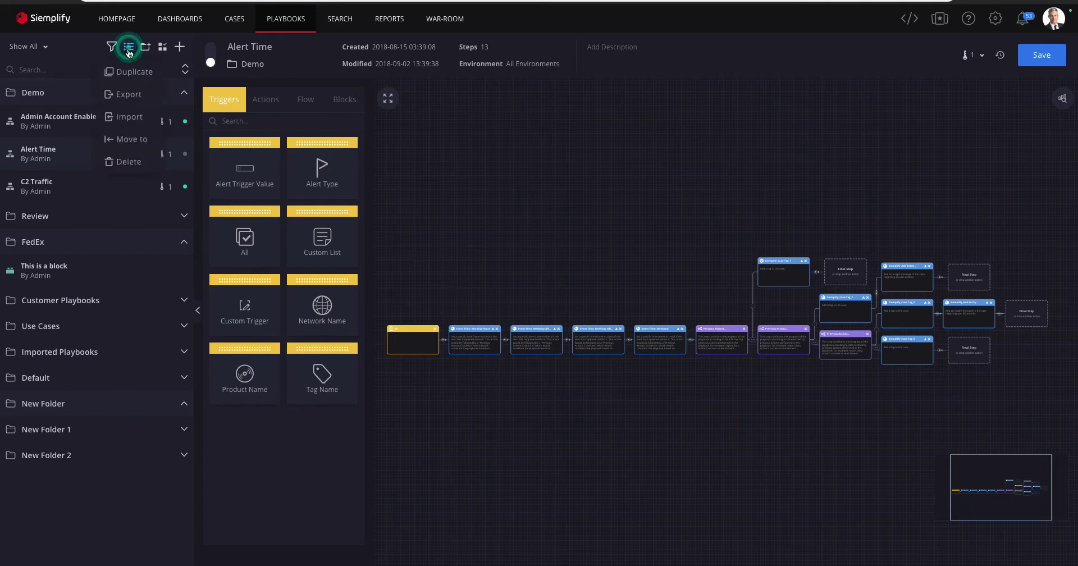
{"action": "left_click", "coordinate": [127, 119]}
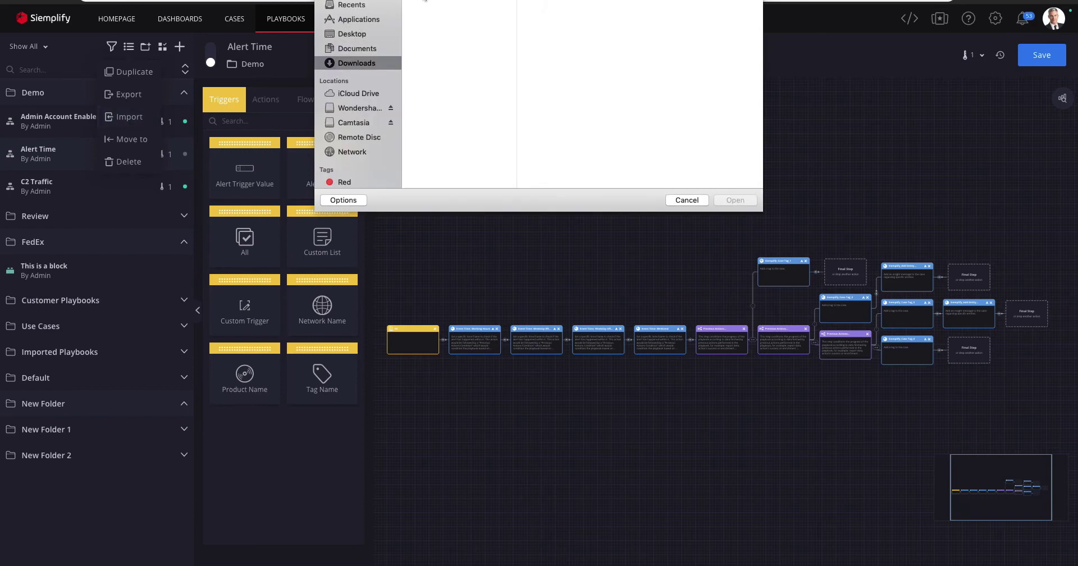
{"action": "left_click", "coordinate": [426, 1]}
{"action": "left_click", "coordinate": [726, 201]}
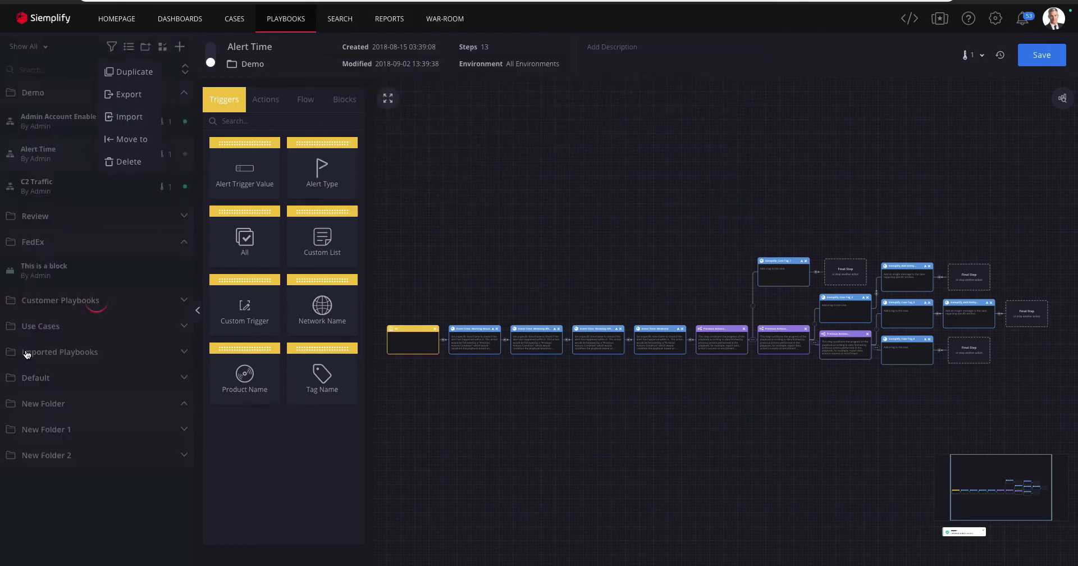
{"action": "left_click", "coordinate": [182, 352]}
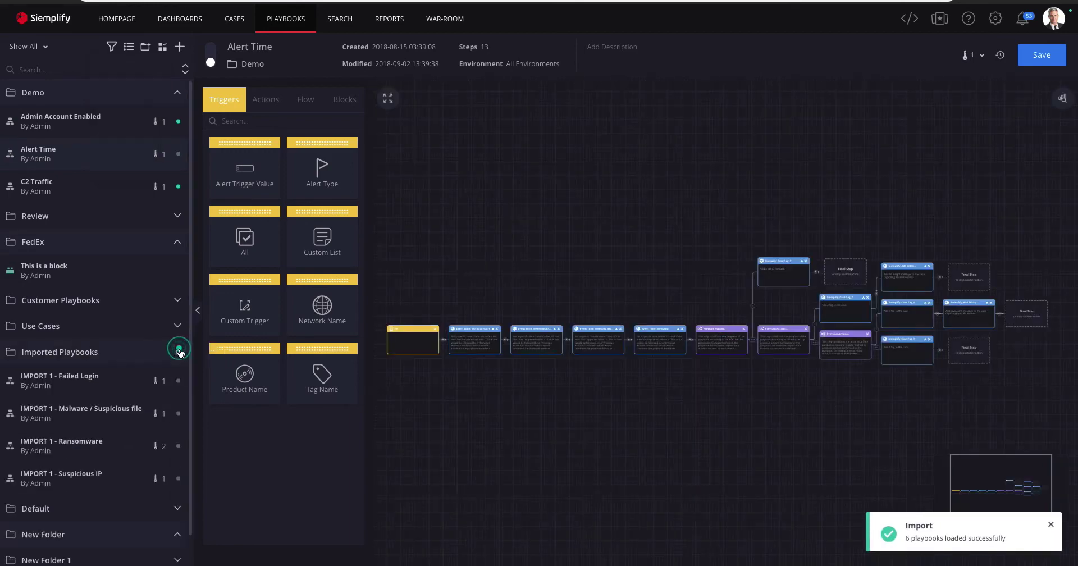
{"action": "left_click", "coordinate": [182, 352]}
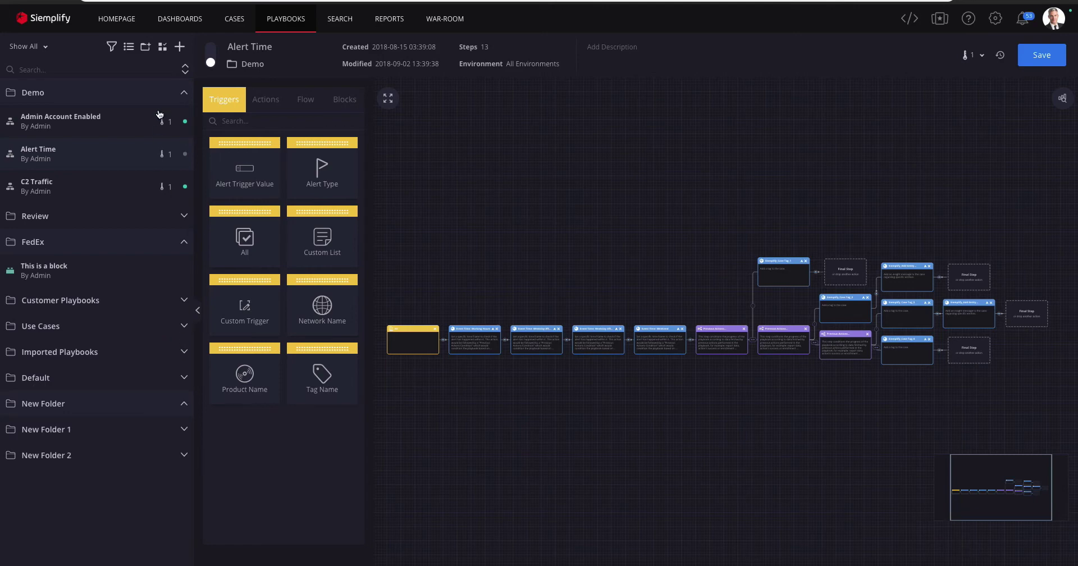
Step: Turn on edit mode for the playbook list and try to rename New Folder 2 as demo
{"action": "left_click", "coordinate": [162, 48]}
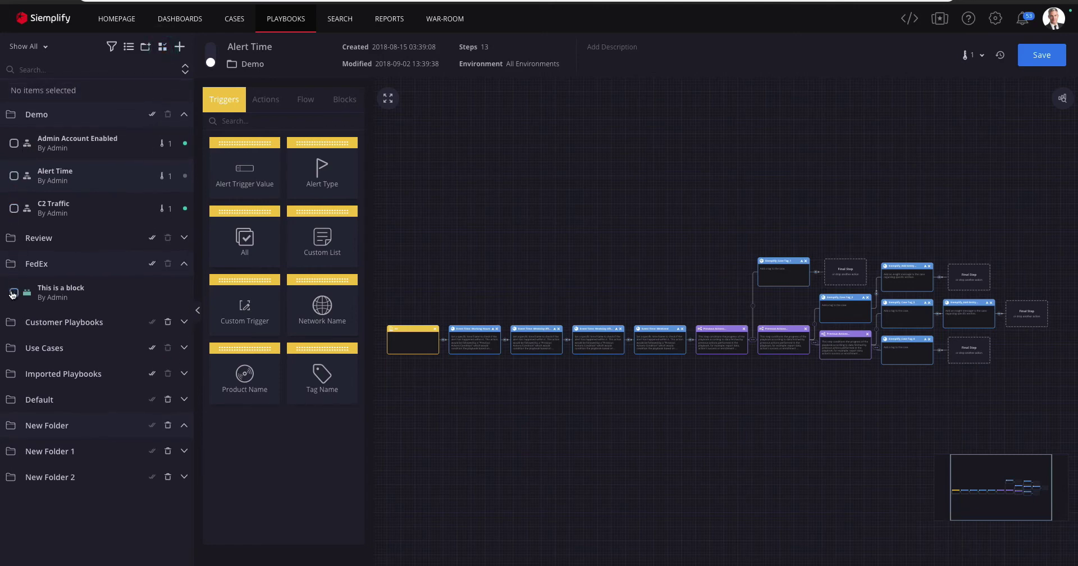
{"action": "left_click", "coordinate": [85, 476]}
{"action": "key", "text": "ctrl+a"}
{"action": "type", "text": "demo"}
{"action": "key", "text": "Return"}
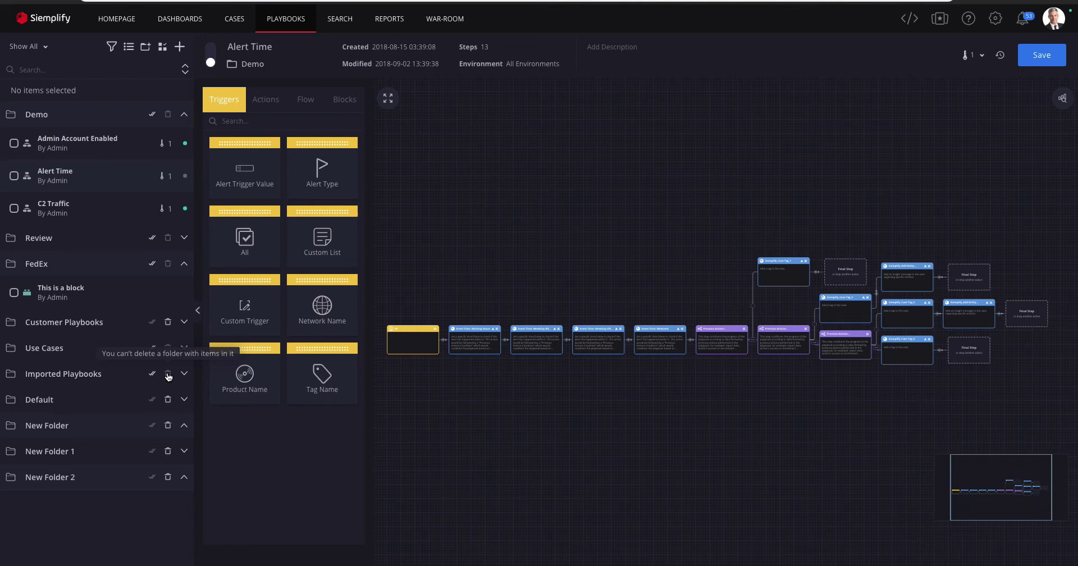
Step: Look inside the Imported Playbooks folder and select all playbooks in the Demo folder
{"action": "left_click", "coordinate": [125, 374]}
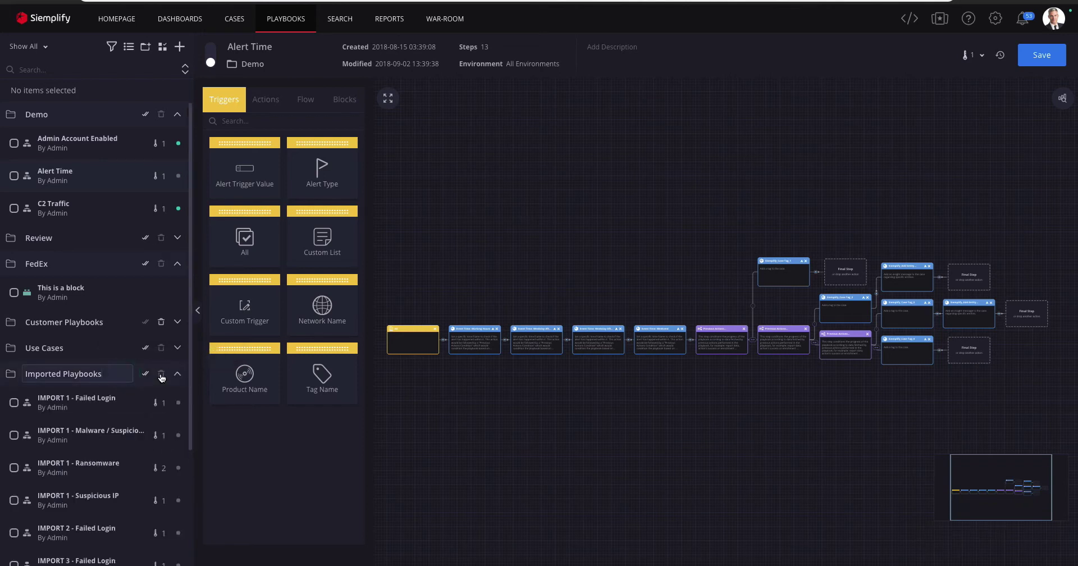
{"action": "left_click", "coordinate": [178, 374]}
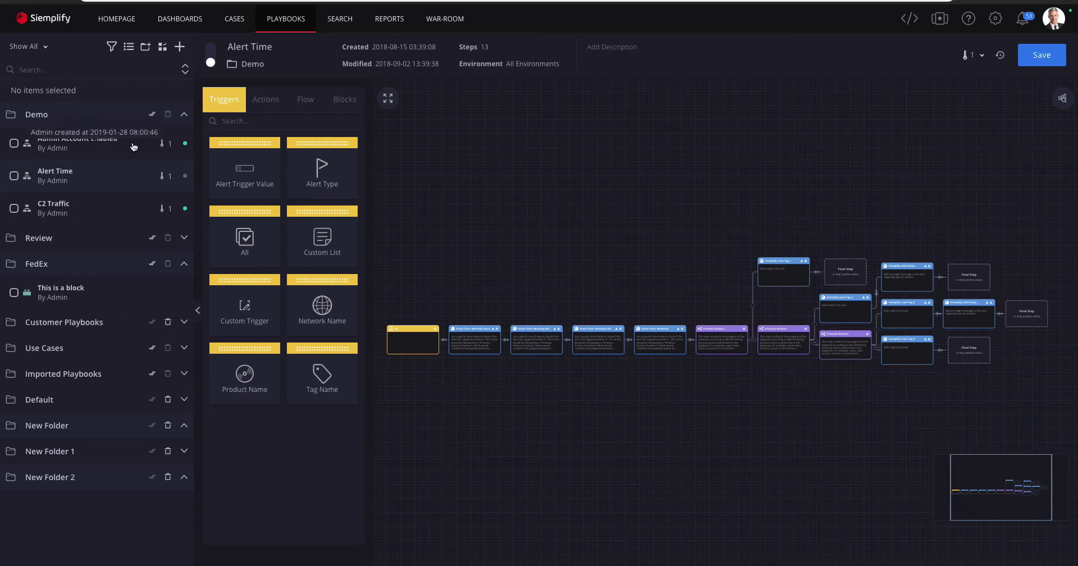
{"action": "left_click", "coordinate": [152, 116]}
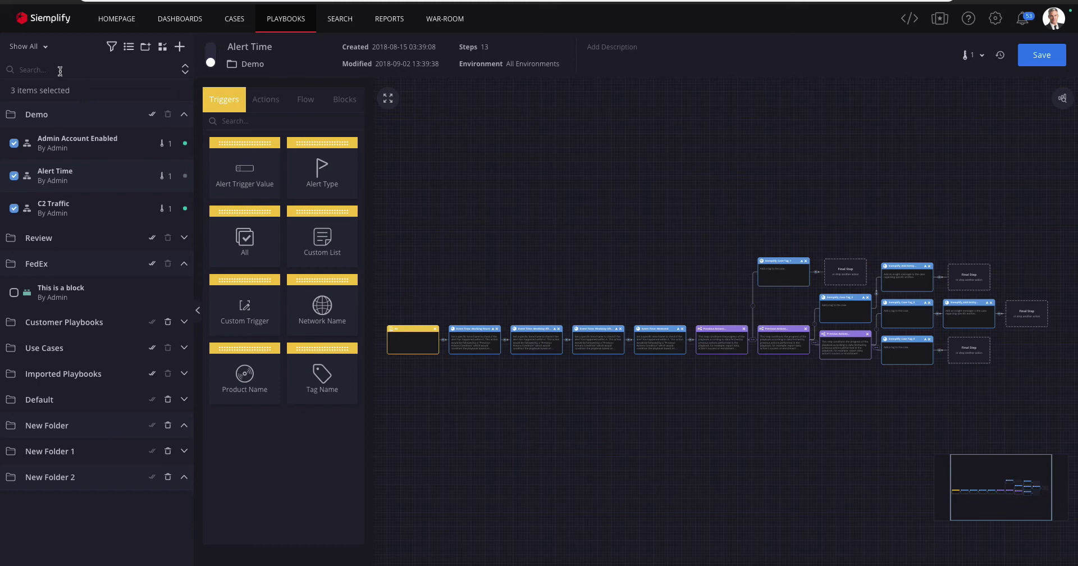
Step: Limit the list to blocks, add This is a block to the selection, and show all items again
{"action": "left_click", "coordinate": [47, 51]}
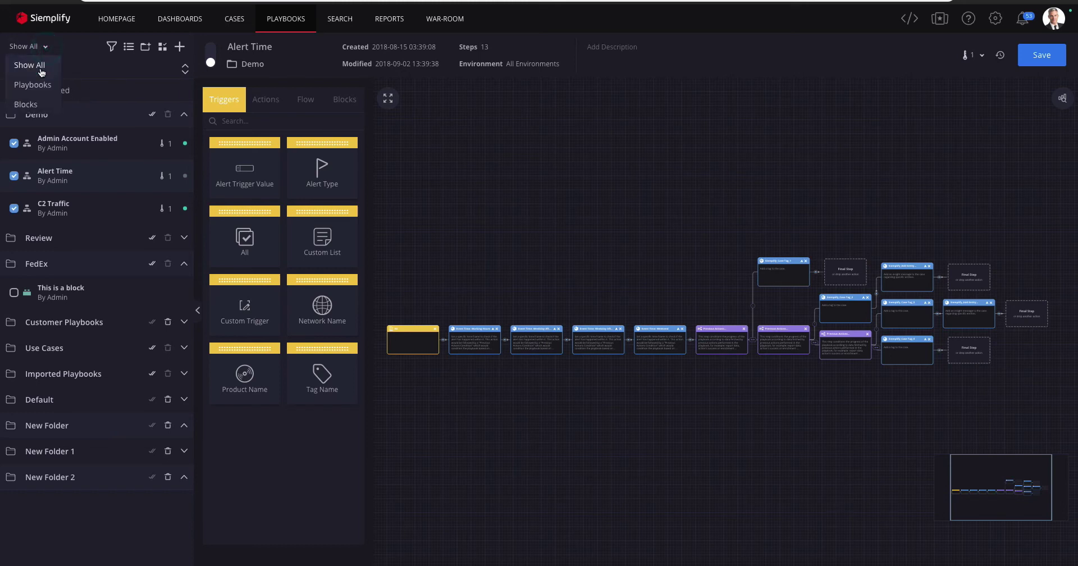
{"action": "left_click", "coordinate": [34, 102]}
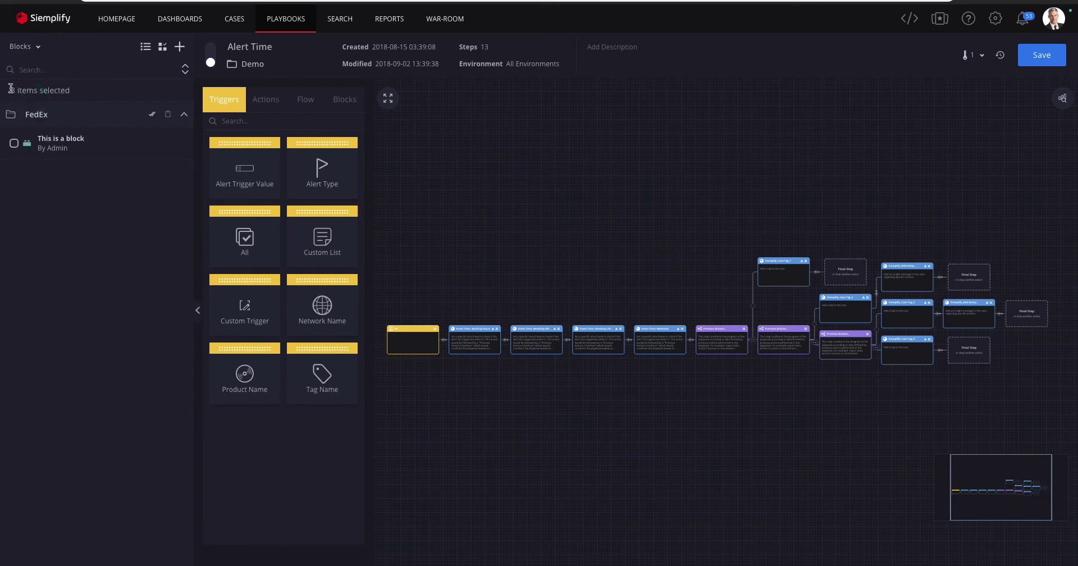
{"action": "left_click", "coordinate": [31, 141]}
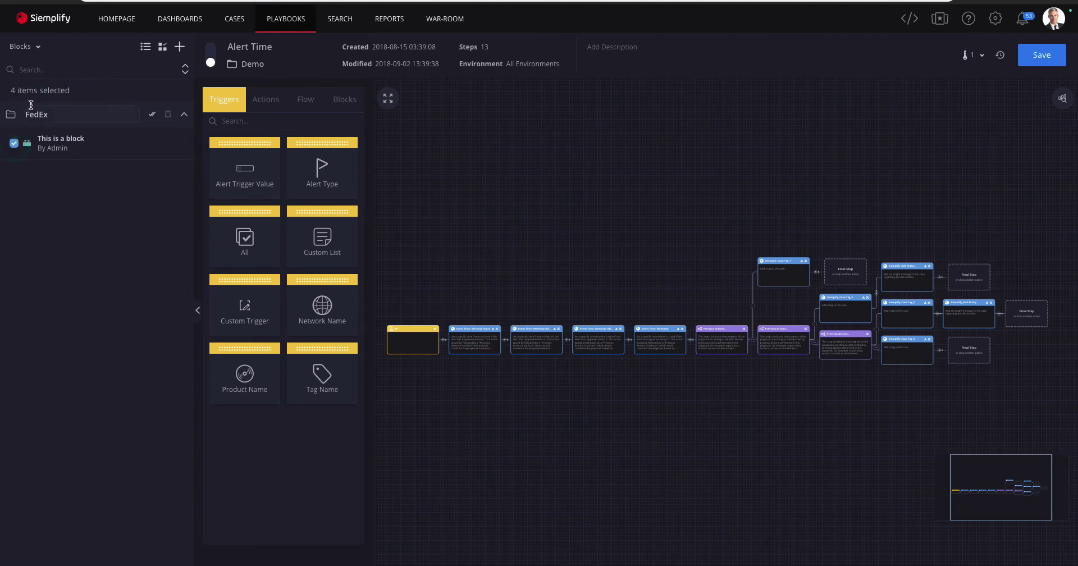
{"action": "left_click", "coordinate": [36, 50]}
{"action": "left_click", "coordinate": [36, 67]}
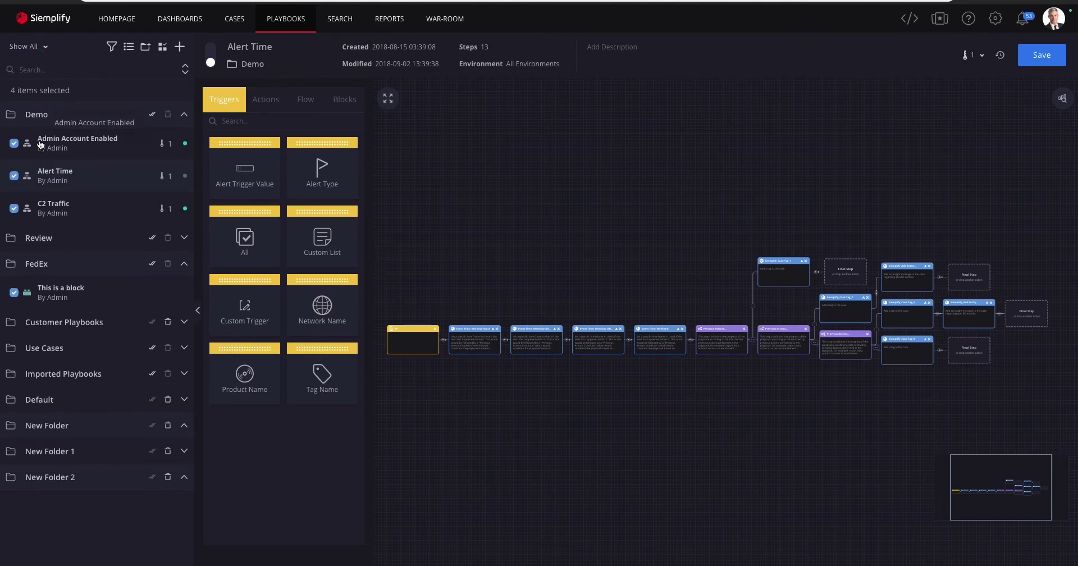
Step: Duplicate the selected playbooks and block with the environment AllCurrentEnvironments, keeping original priority and folders, and leave edit mode
{"action": "left_click", "coordinate": [129, 49]}
{"action": "left_click", "coordinate": [124, 73]}
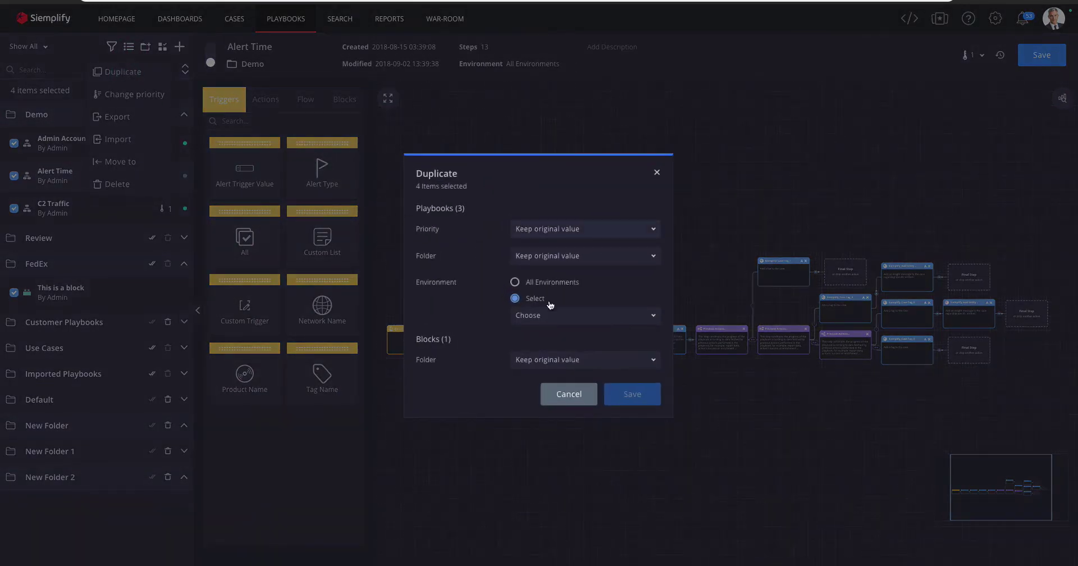
{"action": "left_click", "coordinate": [635, 321]}
{"action": "left_click", "coordinate": [609, 359]}
{"action": "left_click", "coordinate": [646, 296]}
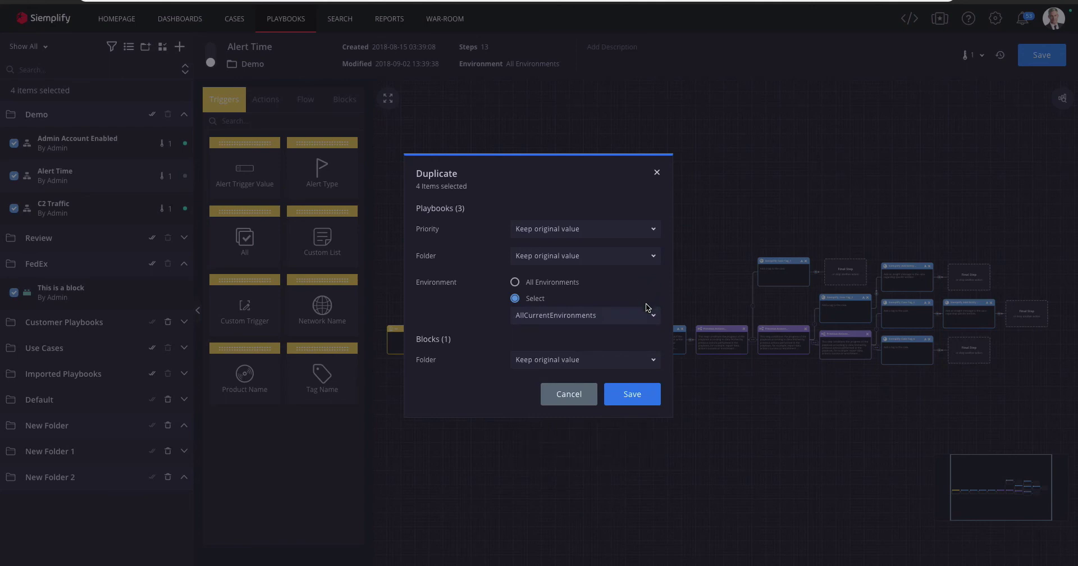
{"action": "left_click", "coordinate": [640, 360]}
{"action": "left_click", "coordinate": [640, 362]}
{"action": "left_click", "coordinate": [637, 394]}
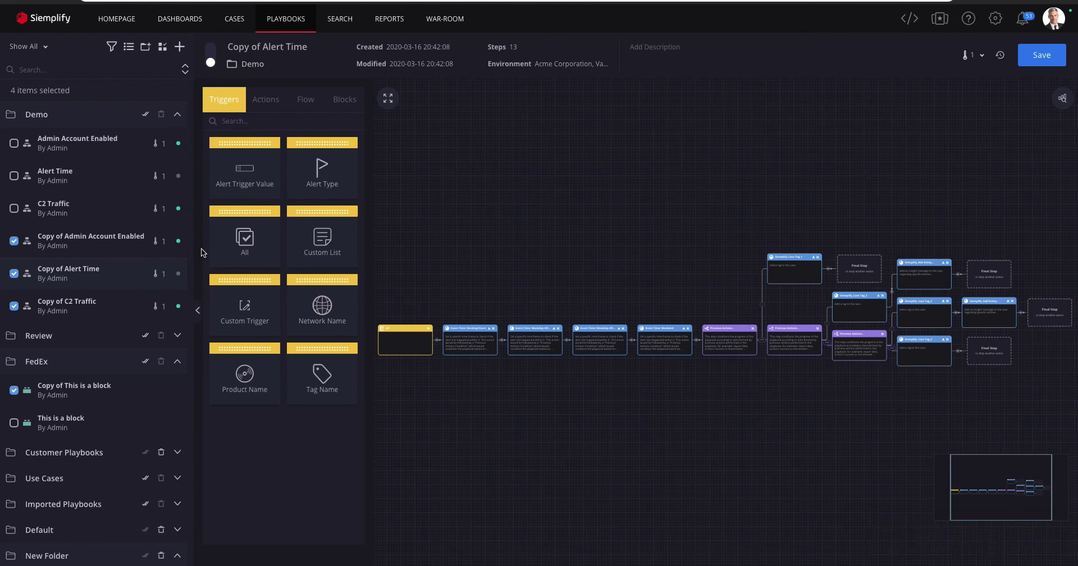
{"action": "left_click", "coordinate": [160, 49]}
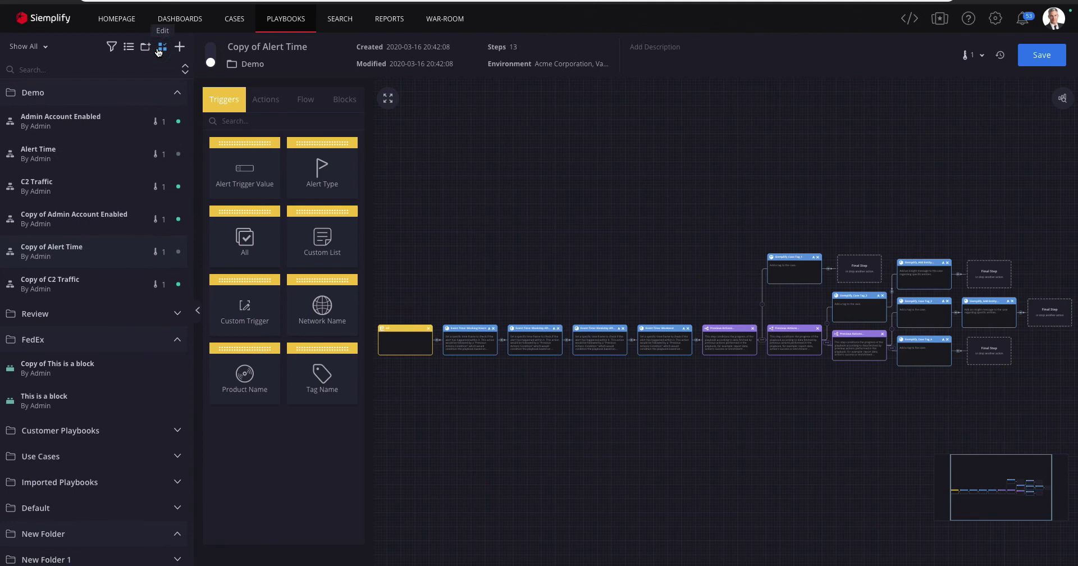